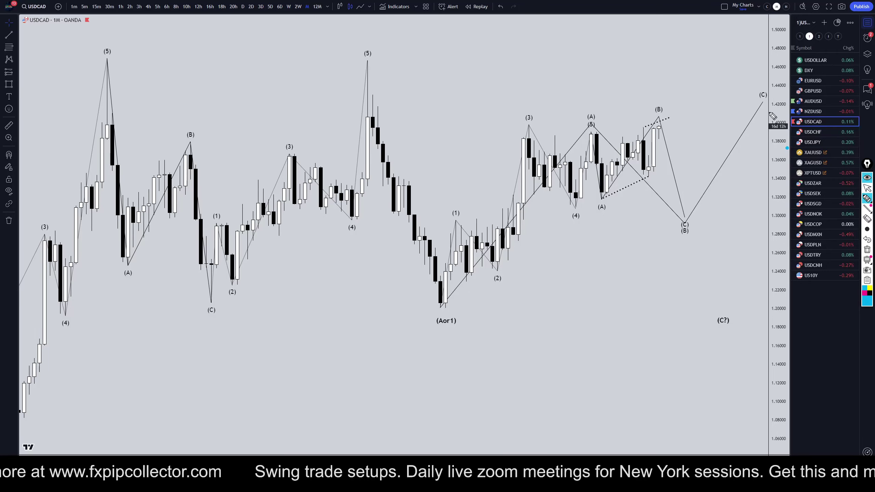
Ink-mark the USDCAD symbol, timeframe range, wave swings and projected (B)-to-(C) drop, then clear them.
left_click_drag(795, 122, 764, 111)
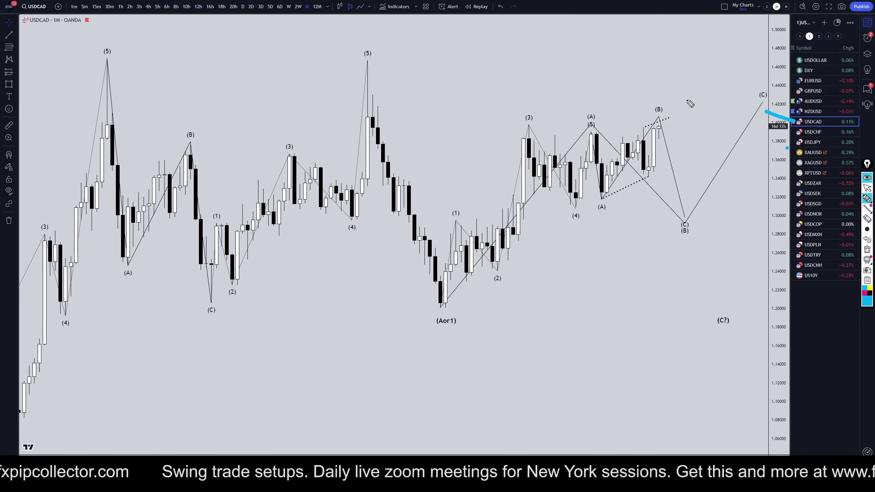
left_click_drag(315, 15, 112, 16)
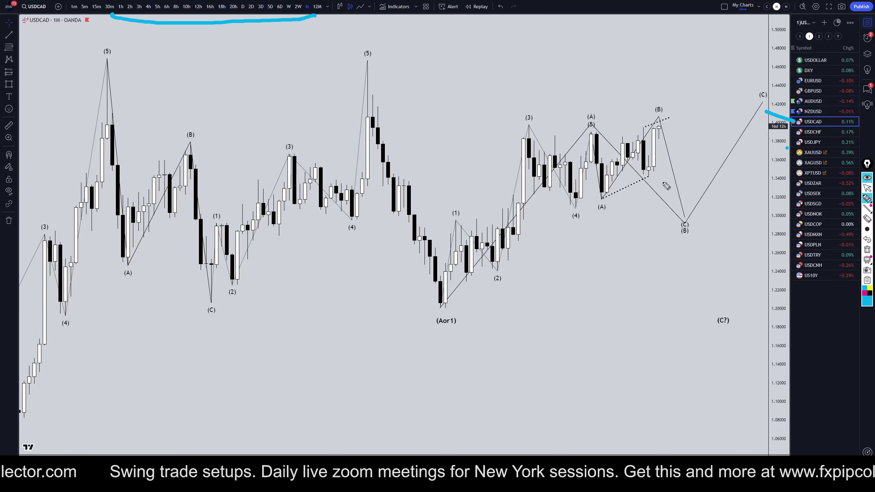
left_click_drag(660, 125, 682, 224)
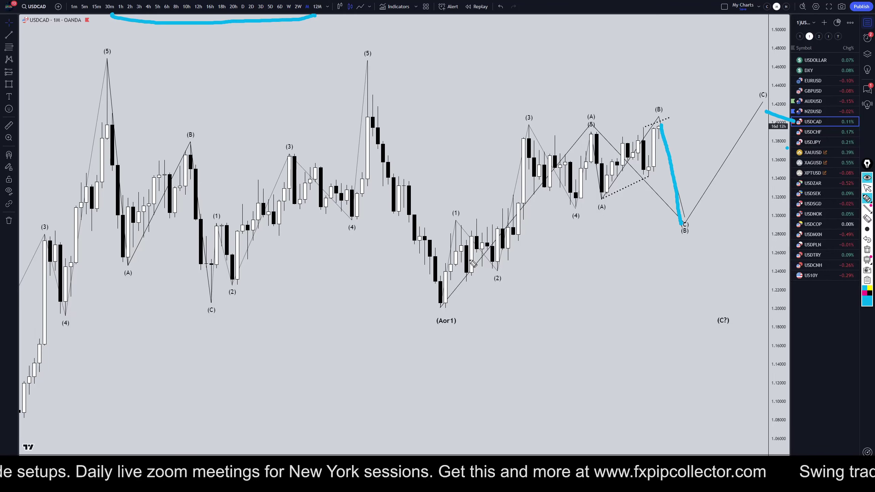
mouse_move(591, 136)
left_mouse_down()
mouse_move(607, 193)
mouse_move(656, 133)
mouse_move(683, 220)
left_mouse_up()
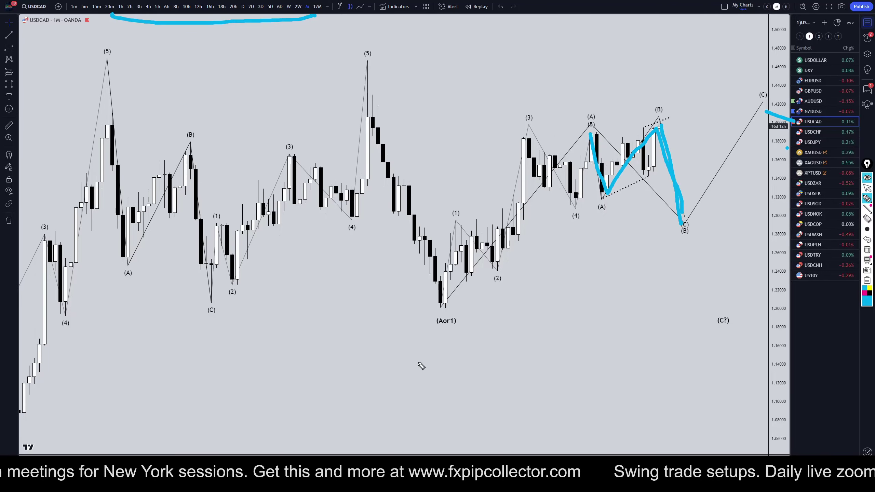
mouse_move(436, 309)
left_mouse_down()
mouse_move(453, 304)
mouse_move(530, 219)
mouse_move(586, 136)
left_mouse_up()
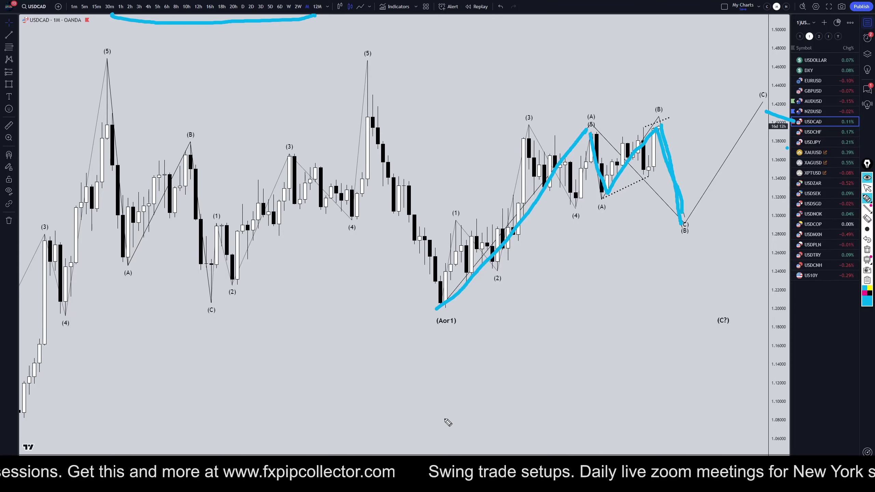
left_click_drag(794, 51, 805, 79)
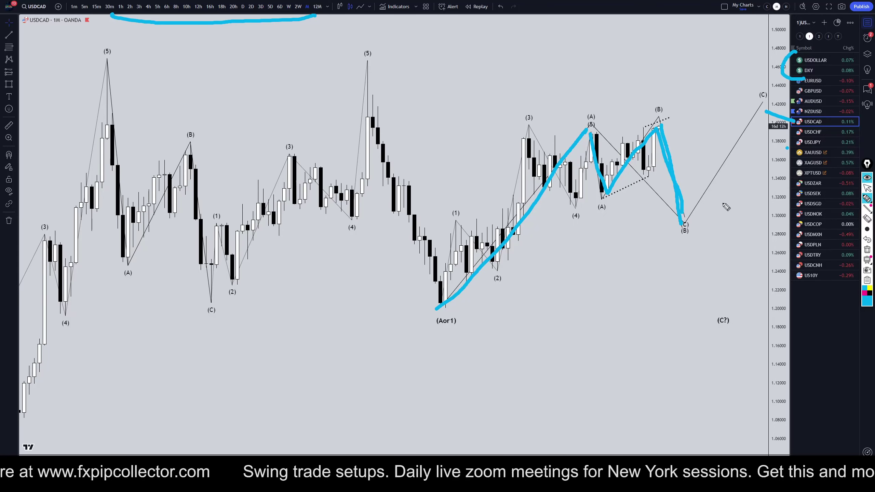
left_click(867, 249)
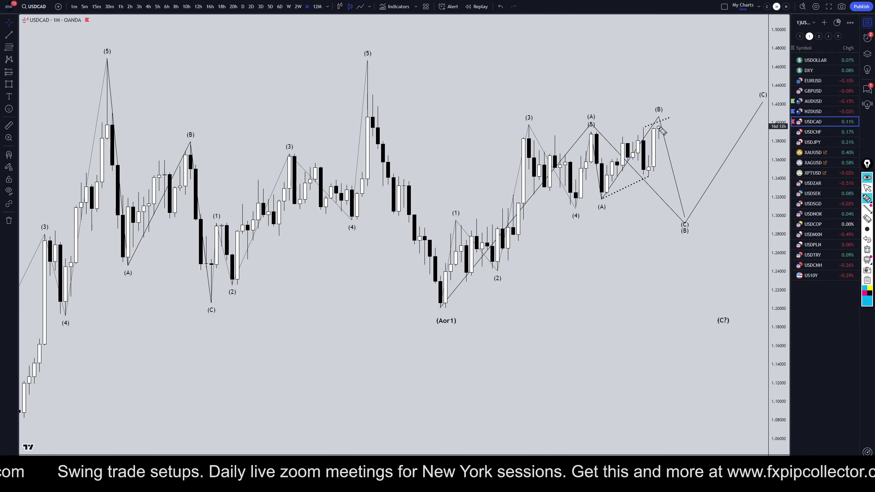
Sketch an alternative path above the (B) peak to a higher target, then erase it.
left_click_drag(661, 129, 698, 58)
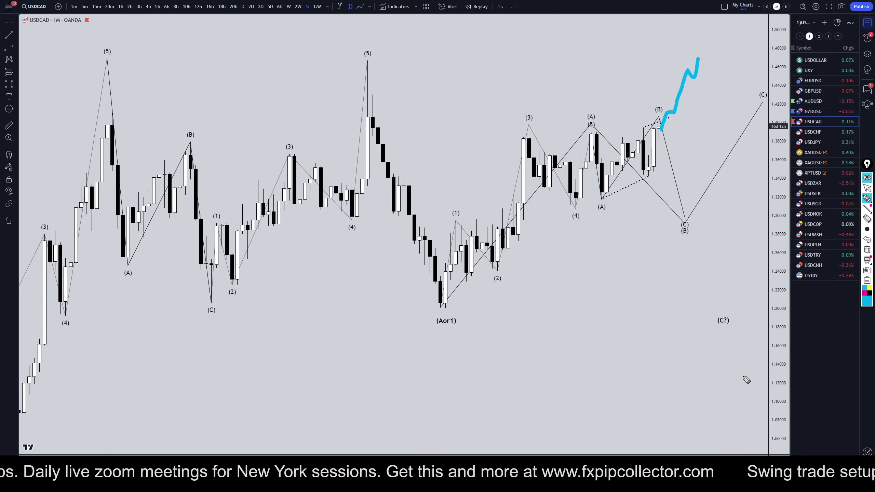
left_click_drag(796, 65, 741, 60)
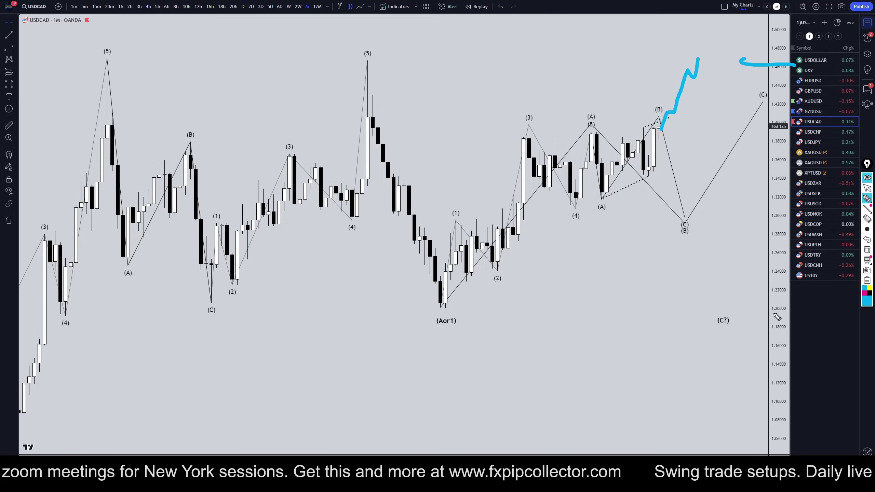
left_click(867, 249)
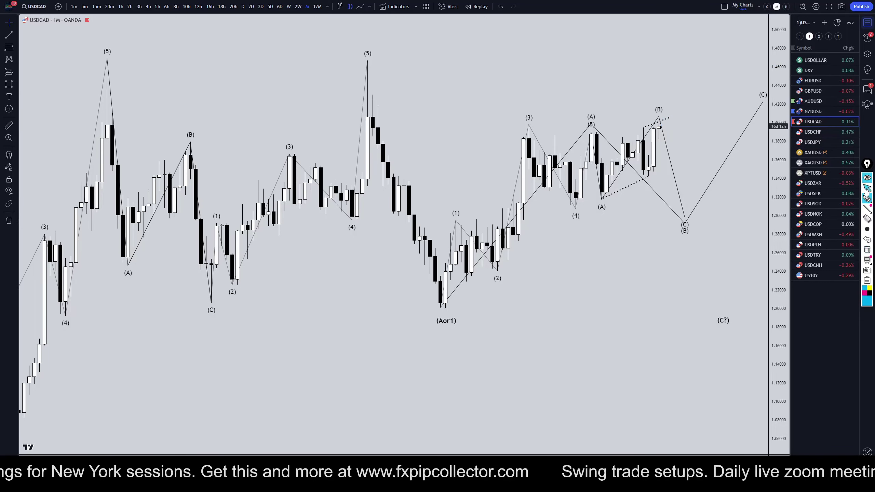
On weekly candles, sketch the projected path toward (C), clear it, and move to daily.
left_click(289, 6)
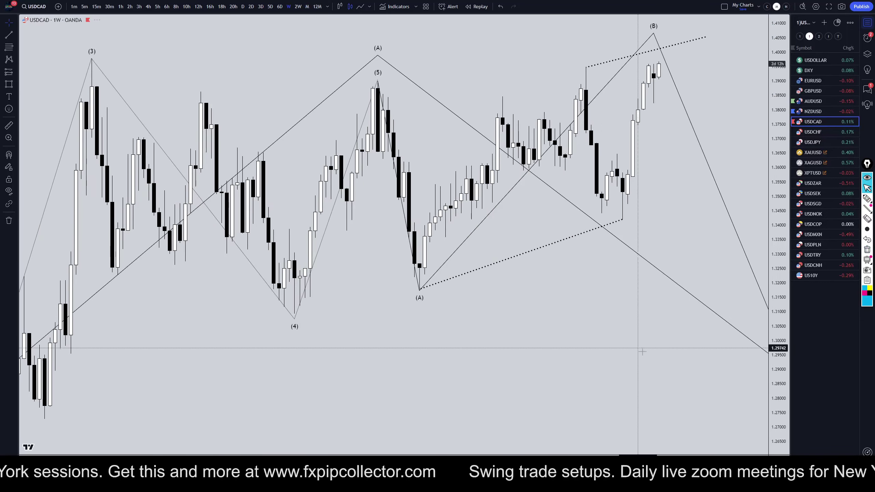
left_click(866, 198)
mouse_move(350, 96)
left_mouse_down()
mouse_move(400, 293)
mouse_move(483, 121)
mouse_move(517, 136)
mouse_move(621, 138)
mouse_move(640, 62)
mouse_move(713, 300)
mouse_move(738, 305)
mouse_move(749, 350)
left_mouse_up()
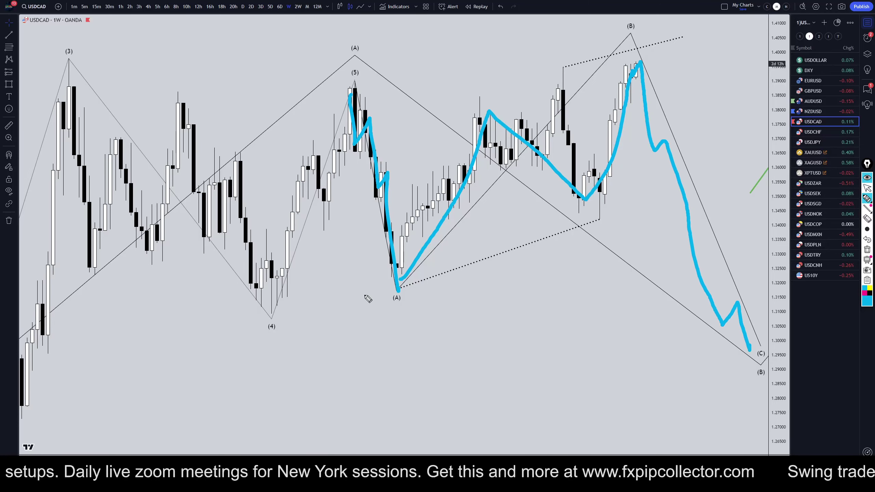
left_click(867, 250)
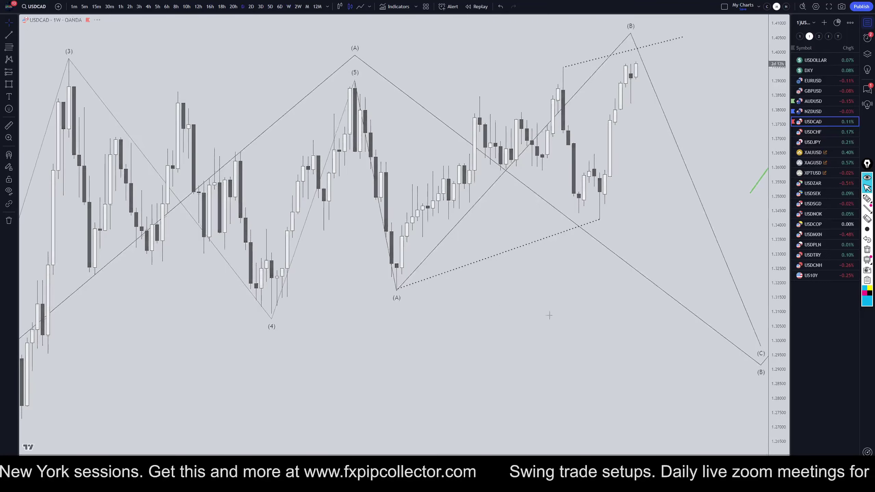
type("D")
key("Return")
Draw the (C)-top swing, C and 3 labels and long decline in ink, then clear it all.
left_click(867, 198)
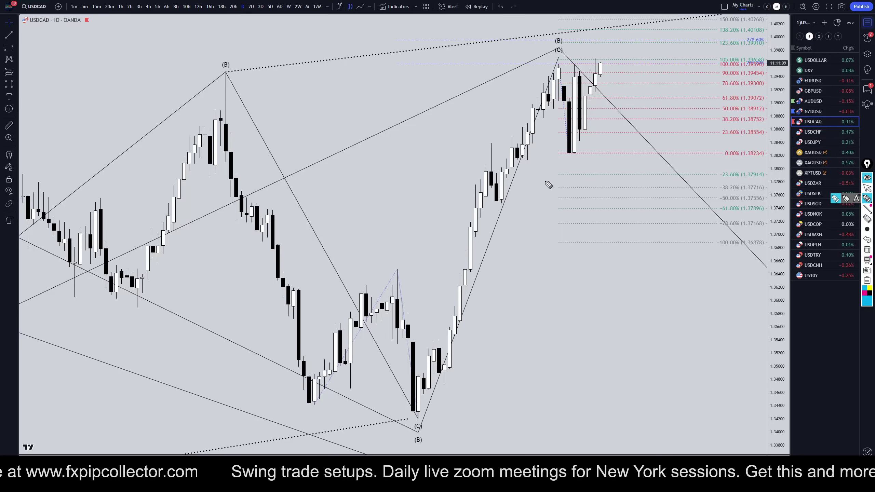
mouse_move(557, 66)
left_mouse_down()
mouse_move(567, 155)
mouse_move(576, 123)
mouse_move(586, 127)
mouse_move(601, 64)
mouse_move(632, 166)
left_mouse_up()
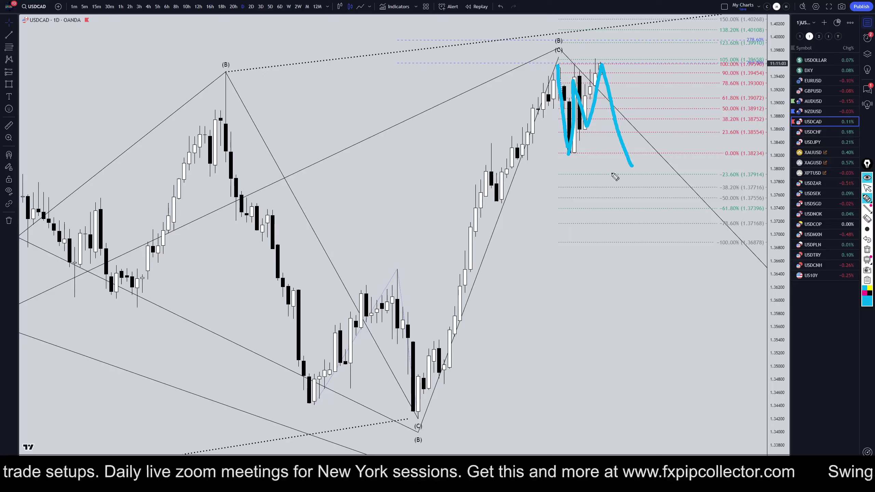
left_click_drag(680, 137, 690, 151)
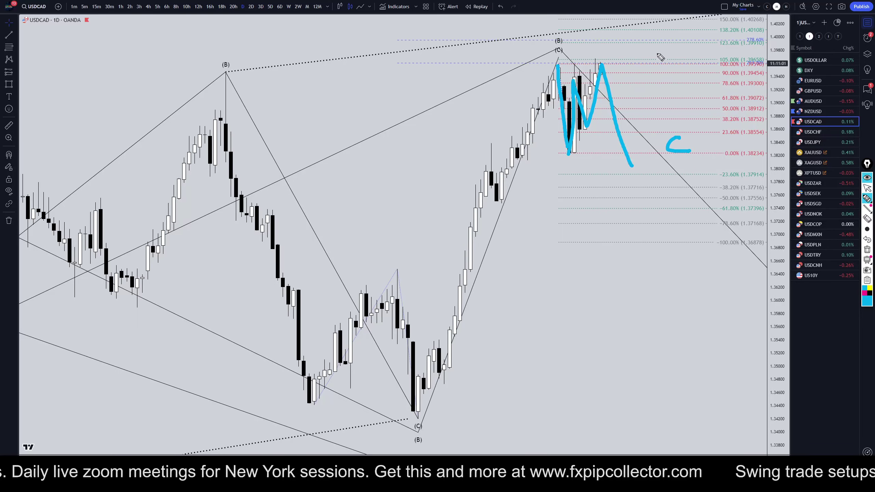
mouse_move(659, 97)
left_mouse_down()
mouse_move(671, 113)
mouse_move(645, 116)
left_mouse_up()
mouse_move(561, 32)
left_mouse_down()
mouse_move(560, 62)
mouse_move(551, 24)
left_mouse_up()
mouse_move(630, 168)
left_mouse_down()
mouse_move(642, 201)
mouse_move(691, 206)
mouse_move(784, 427)
left_mouse_up()
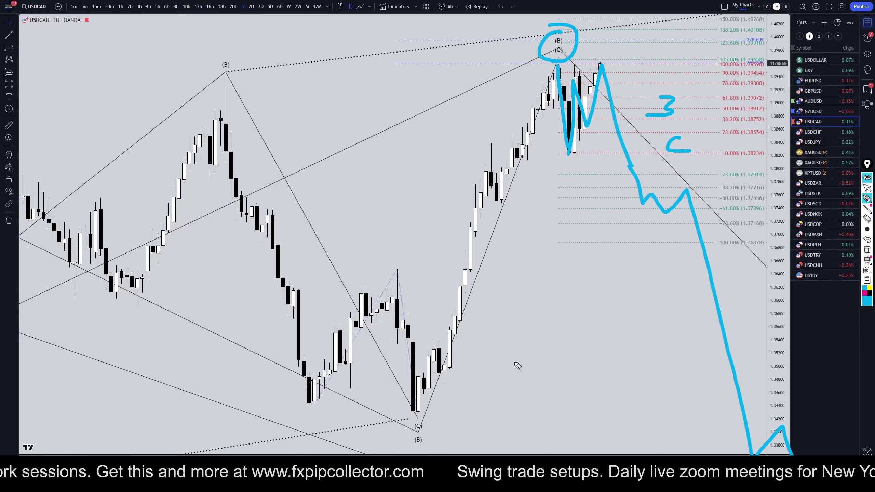
mouse_move(725, 110)
left_mouse_down()
mouse_move(687, 131)
mouse_move(723, 130)
left_mouse_up()
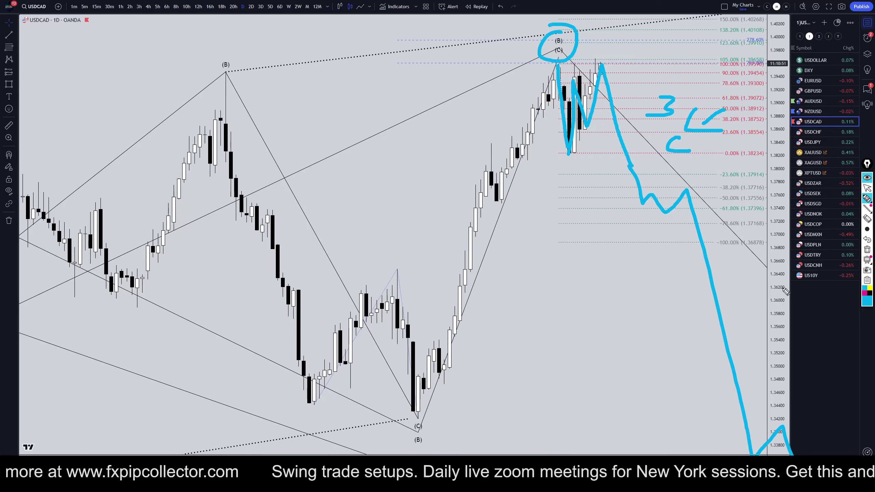
left_click(866, 249)
left_click(866, 188)
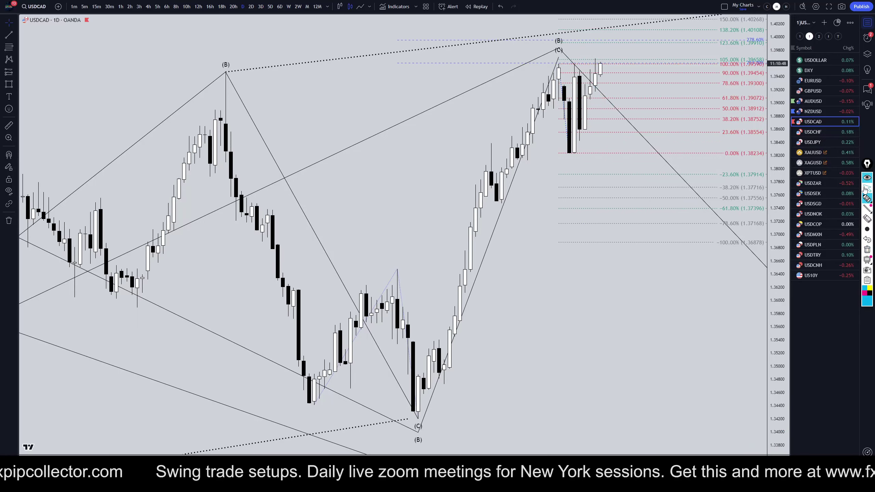
On 4-hour candles, highlight the drop to 0%, the support zone, wave A and the B rebound.
left_click(148, 7)
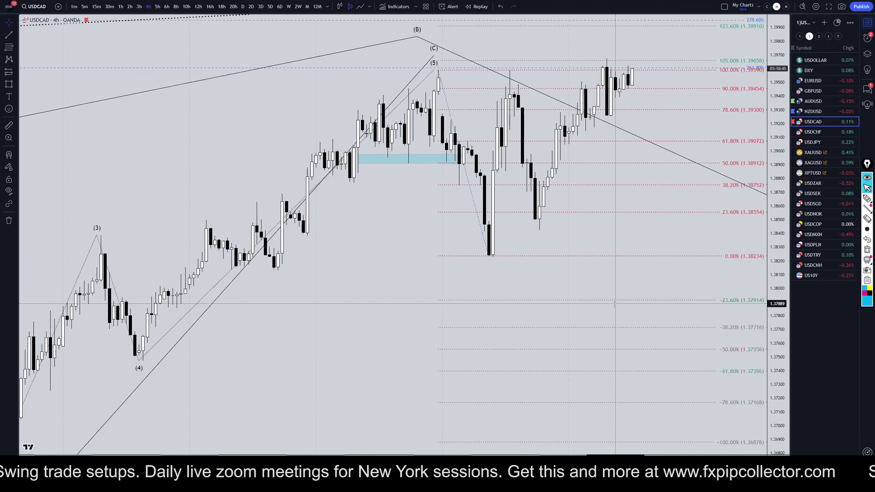
left_click(866, 198)
mouse_move(432, 86)
left_mouse_down()
mouse_move(466, 155)
mouse_move(494, 255)
left_mouse_up()
left_click_drag(349, 155, 446, 160)
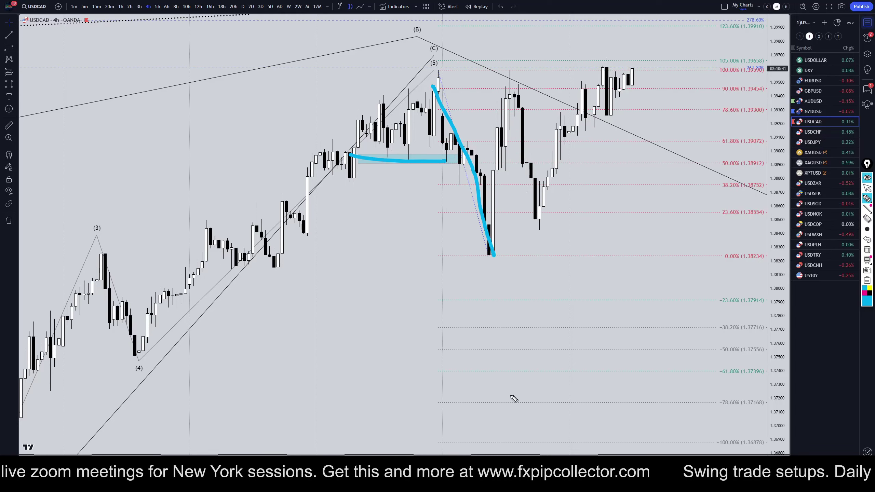
mouse_move(471, 299)
left_mouse_down()
mouse_move(482, 272)
mouse_move(491, 298)
left_mouse_up()
left_click_drag(491, 285, 472, 283)
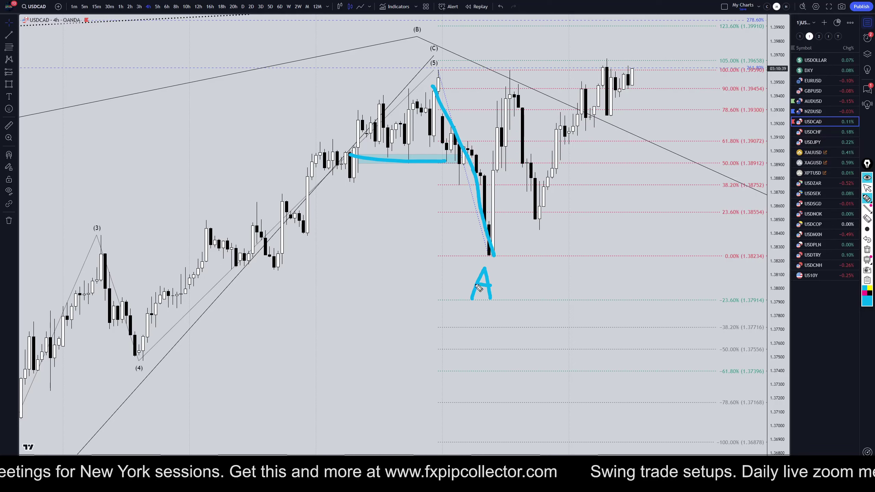
mouse_move(486, 252)
left_mouse_down()
mouse_move(509, 90)
mouse_move(539, 170)
mouse_move(617, 74)
left_mouse_up()
mouse_move(615, 27)
left_mouse_down()
mouse_move(615, 42)
mouse_move(622, 30)
mouse_move(610, 20)
left_mouse_up()
Mark the 100% and 123.6% Fib levels, the (5) high and B, then clear the sketches.
left_click_drag(721, 70, 767, 70)
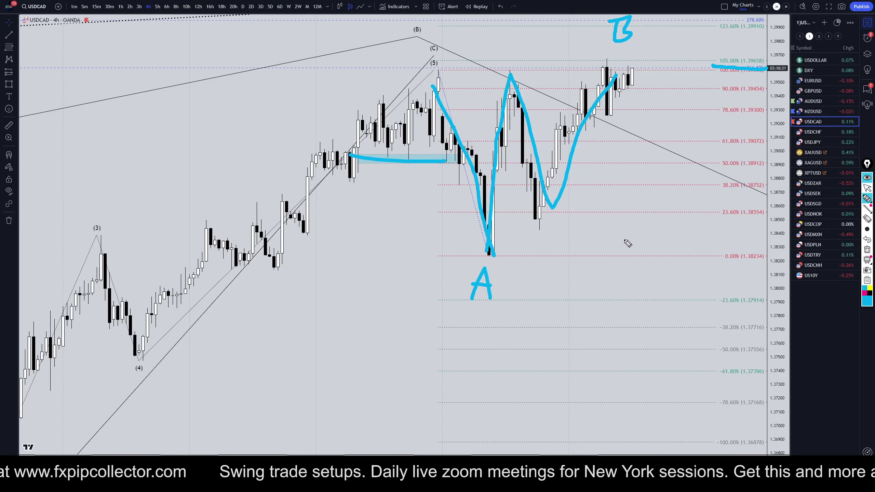
left_click_drag(426, 70, 463, 70)
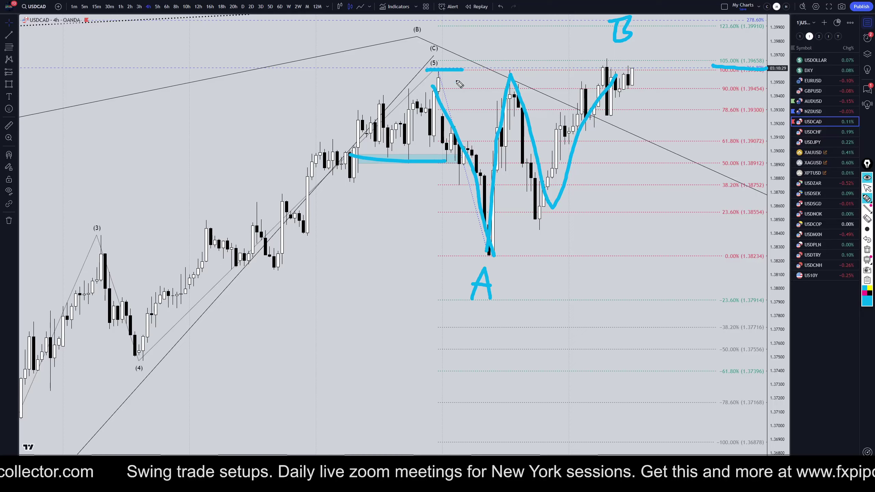
left_click_drag(715, 33, 761, 31)
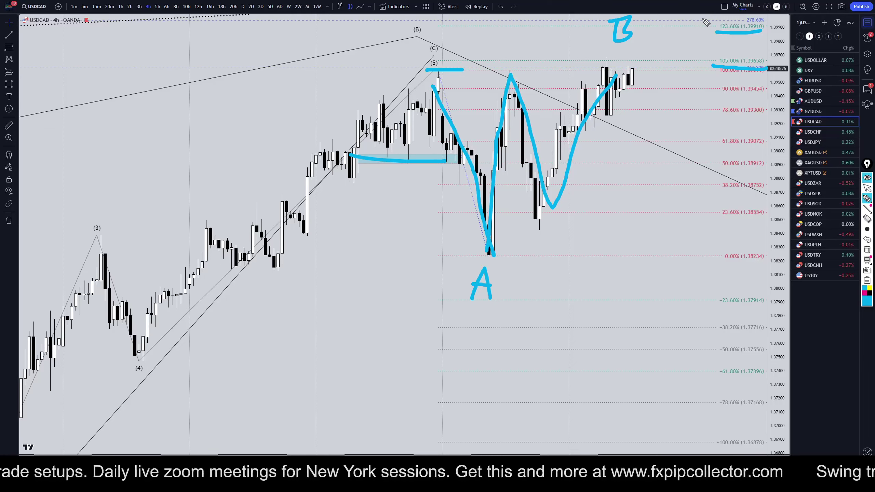
left_click_drag(602, 49, 642, 45)
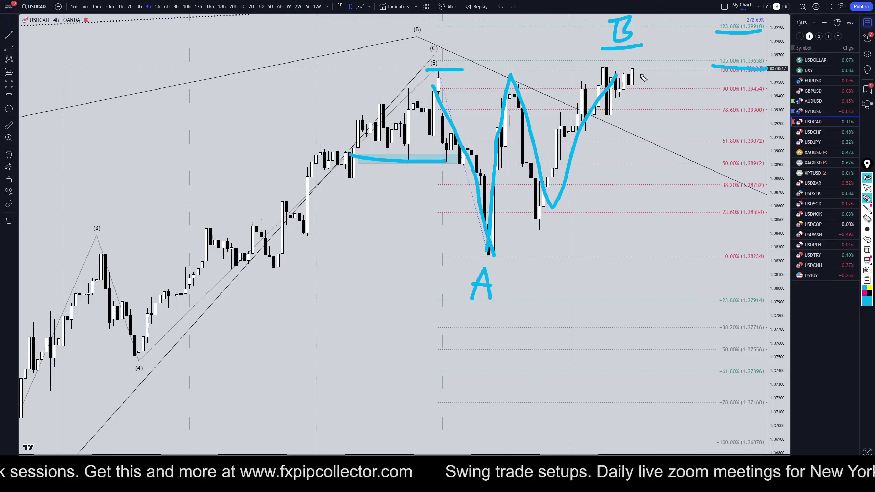
left_click(867, 249)
left_click(867, 188)
left_click(120, 7)
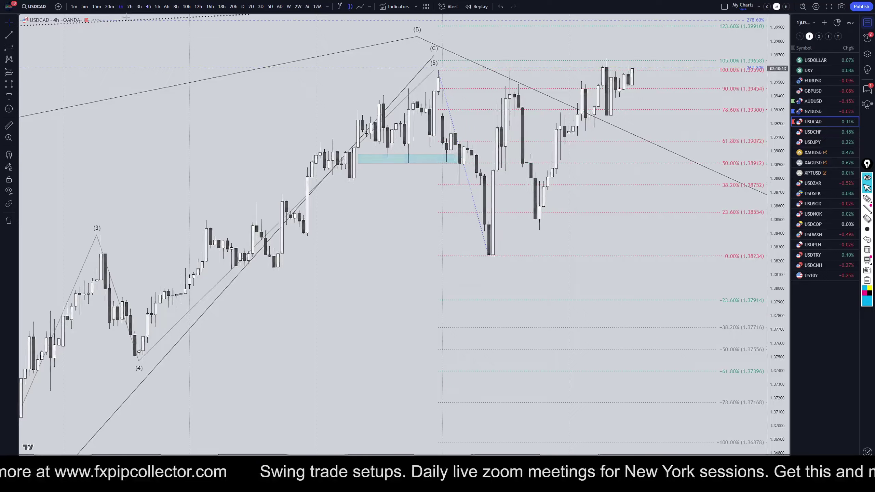
Highlight small zigzag waves across the Friday to Wednesday candles, ending in a drop to 61.8%.
left_click(867, 198)
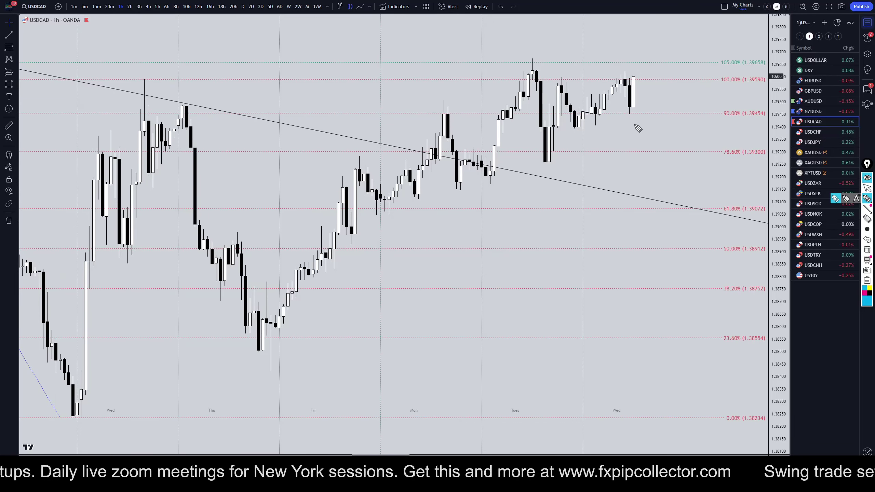
left_click(364, 165)
left_click_drag(364, 165, 412, 198)
mouse_move(447, 119)
left_mouse_down()
mouse_move(458, 181)
mouse_move(491, 179)
left_mouse_up()
left_click_drag(562, 83, 604, 128)
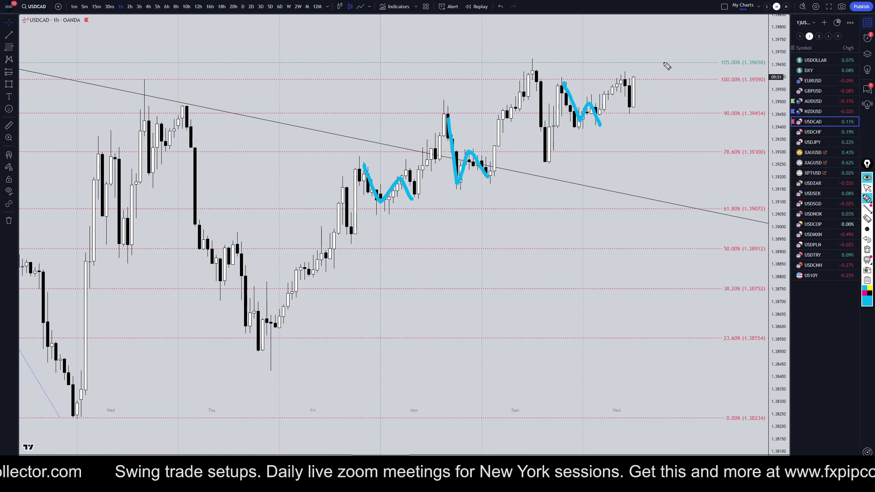
mouse_move(633, 82)
left_mouse_down()
mouse_move(639, 64)
mouse_move(658, 209)
left_mouse_up()
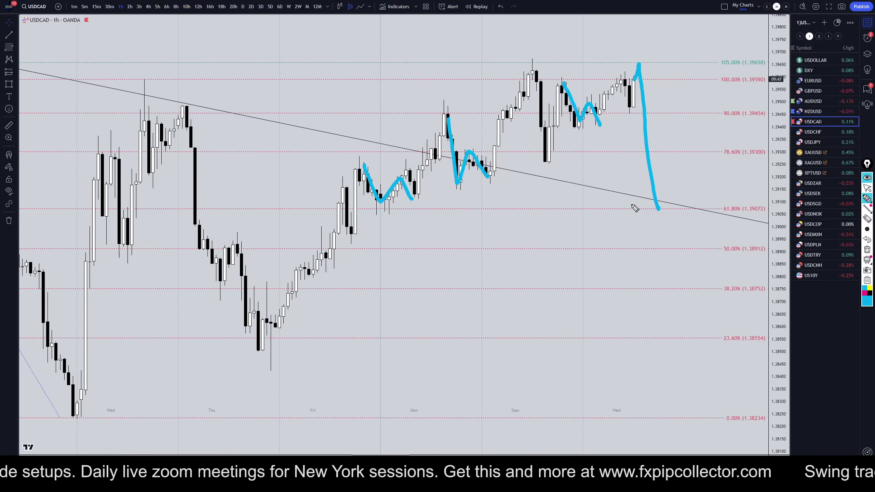
Write the label "B - 2", extend the drop below 0%, and add a "||" mark and left arrow.
mouse_move(565, 15)
left_mouse_down()
mouse_move(562, 40)
mouse_move(578, 20)
mouse_move(565, 15)
left_mouse_up()
left_click(593, 39)
left_click_drag(595, 39, 619, 40)
mouse_move(625, 23)
left_mouse_down()
mouse_move(635, 24)
mouse_move(630, 48)
mouse_move(671, 47)
left_mouse_up()
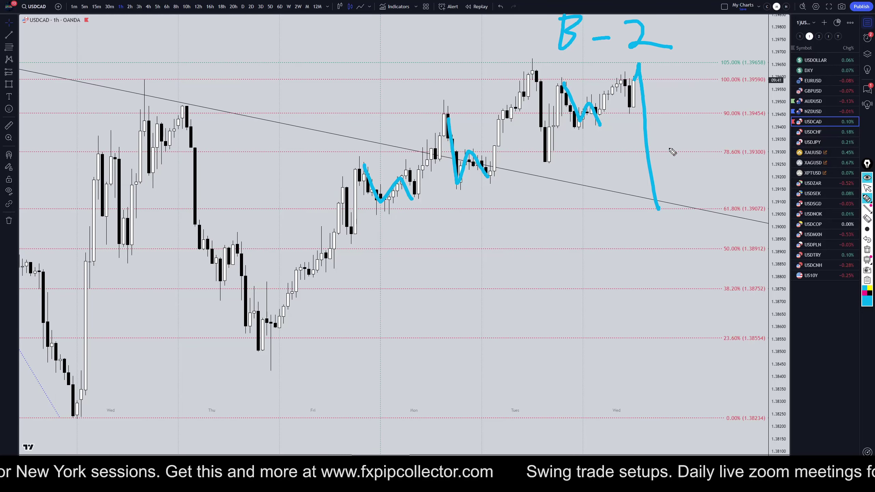
mouse_move(658, 208)
left_mouse_down()
mouse_move(687, 234)
mouse_move(762, 405)
mouse_move(802, 455)
left_mouse_up()
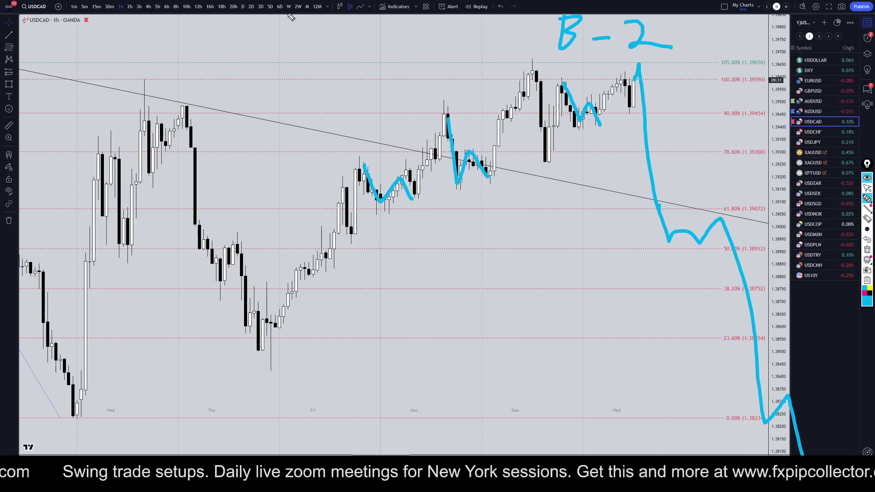
mouse_move(288, 14)
left_mouse_down()
mouse_move(289, 44)
mouse_move(306, 44)
left_mouse_up()
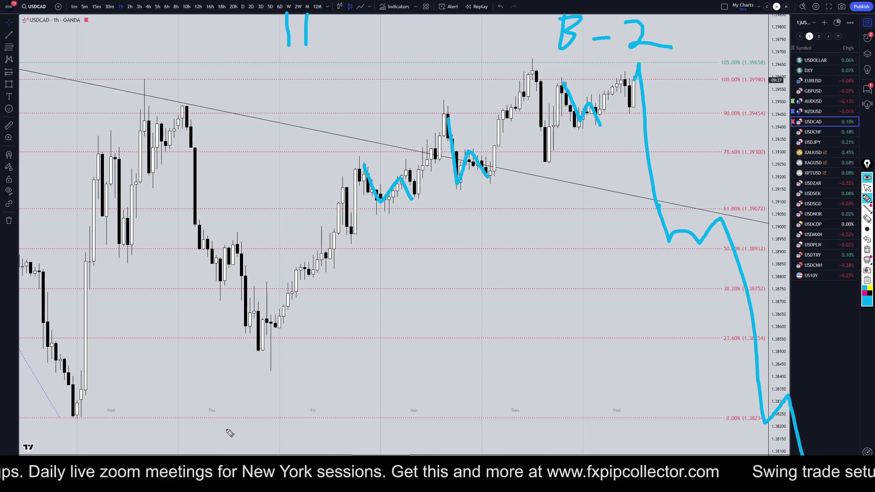
mouse_move(239, 403)
left_mouse_down()
mouse_move(164, 429)
mouse_move(196, 448)
left_mouse_up()
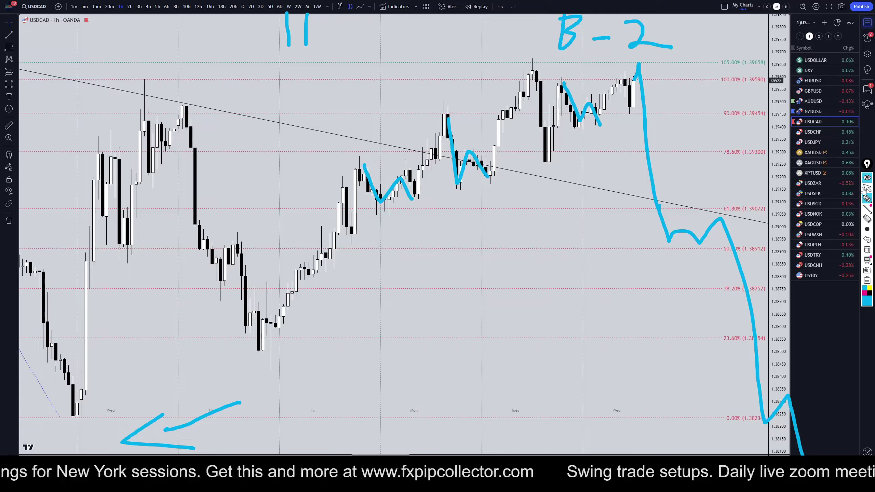